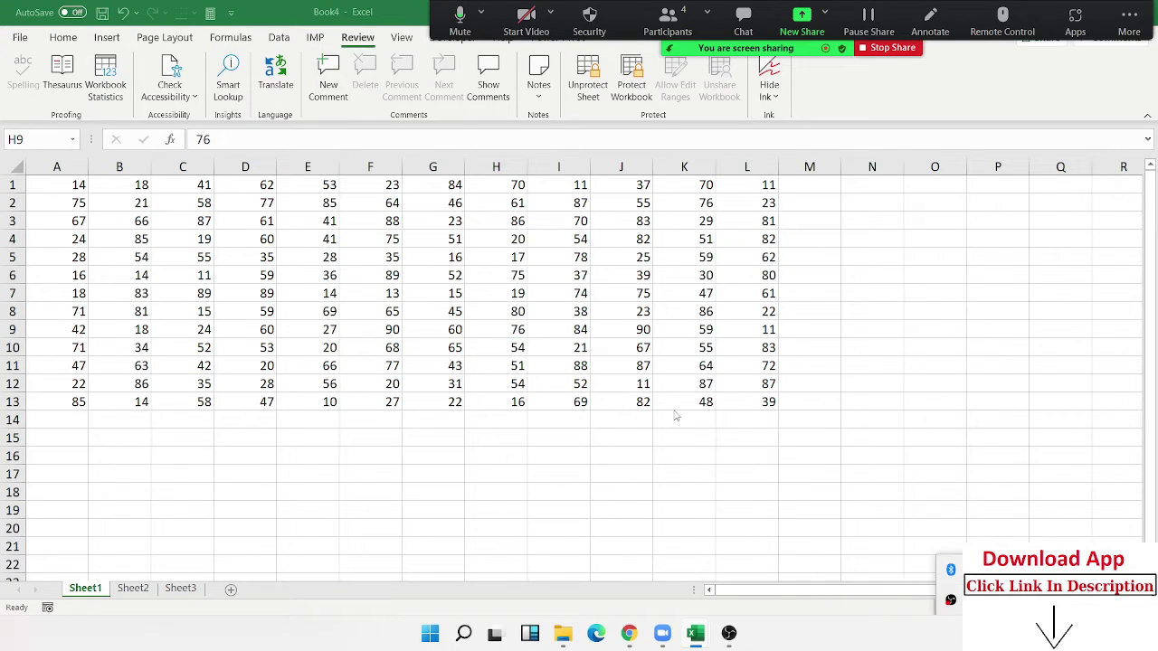
# - Try editing cell I8 and deleting E6:F9, dismissing each protected-sheet warning
pyautogui.click(541, 317)
pyautogui.doubleClick(539, 318)
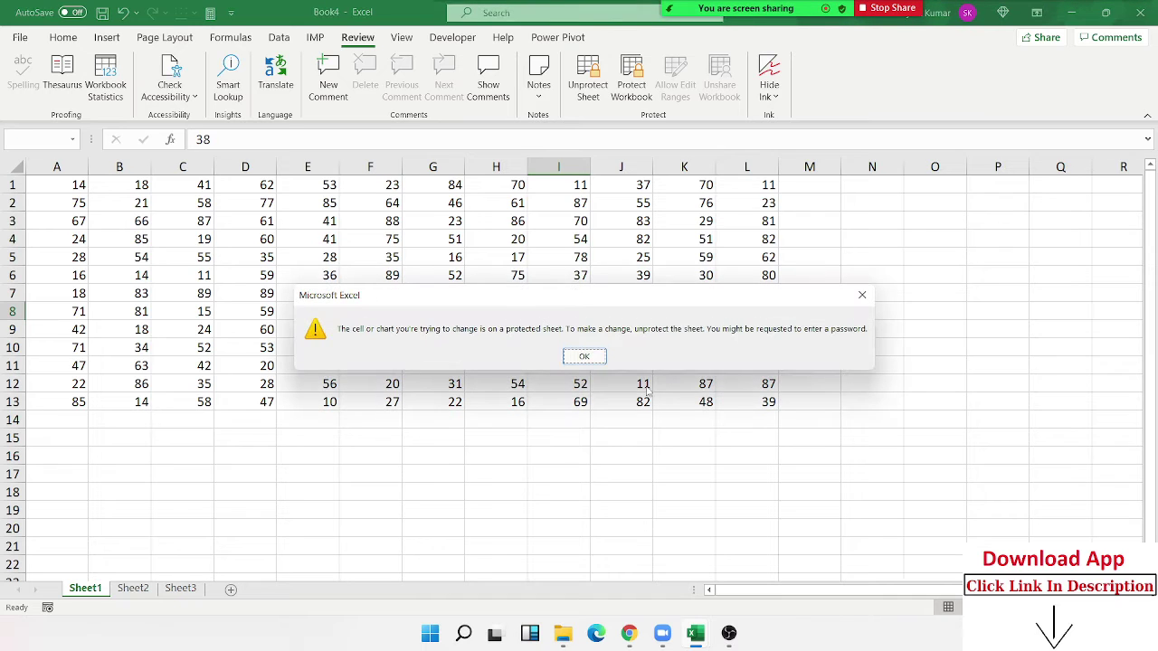
pyautogui.click(585, 357)
pyautogui.moveTo(308, 275); pyautogui.dragTo(404, 329)
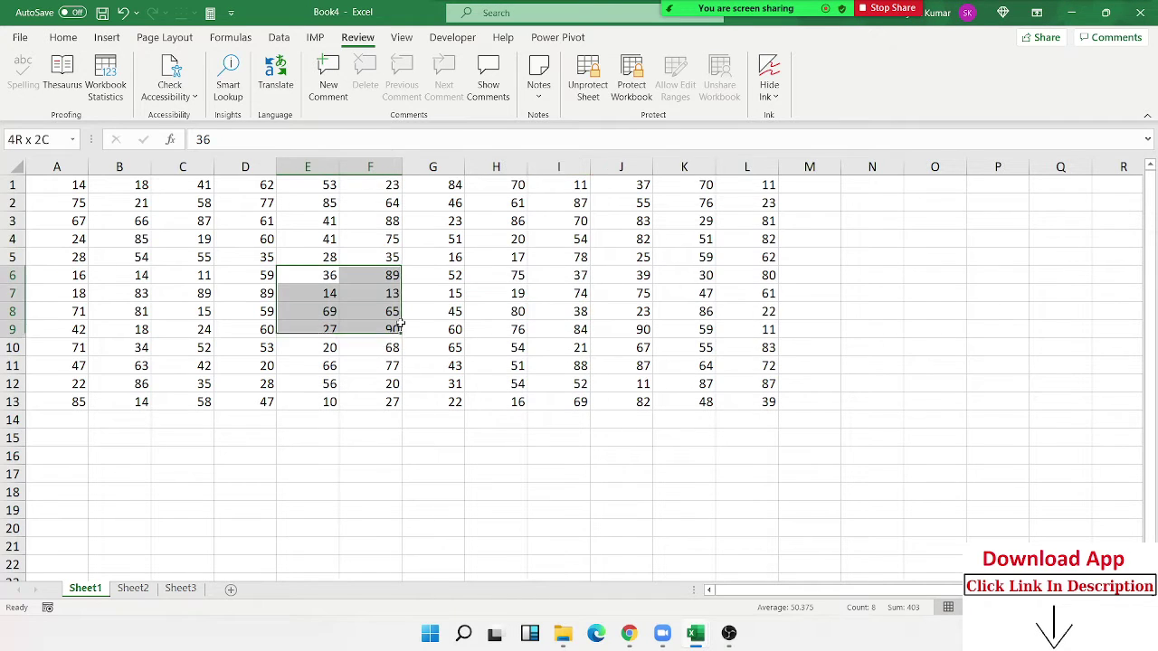
pyautogui.press('Delete')
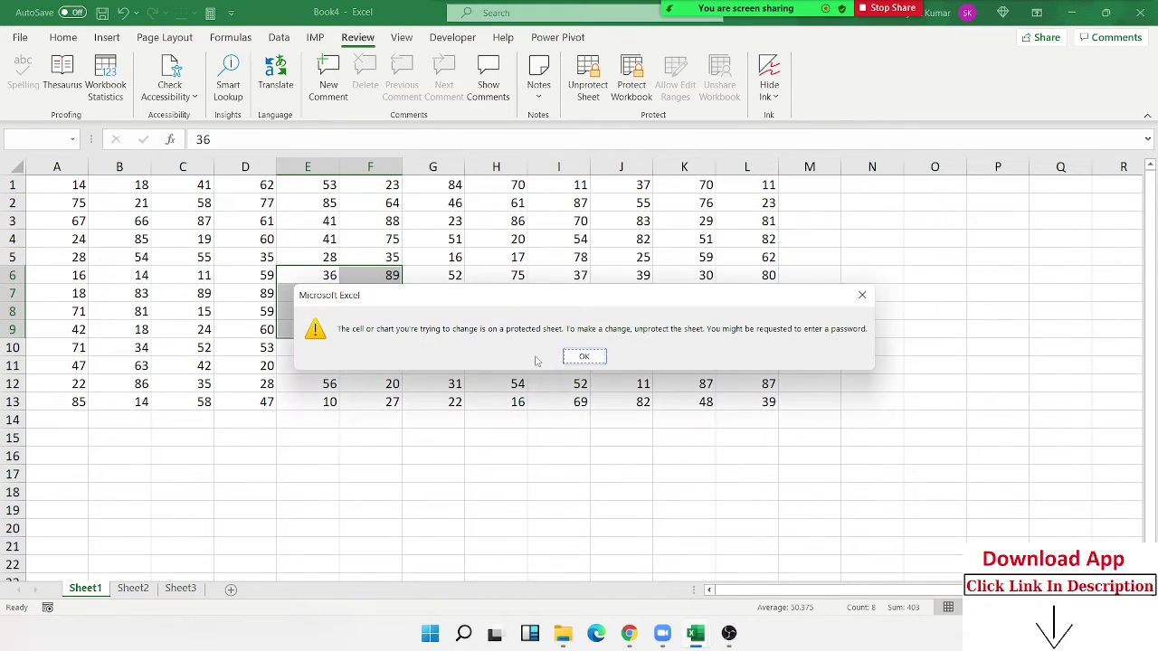
pyautogui.click(584, 358)
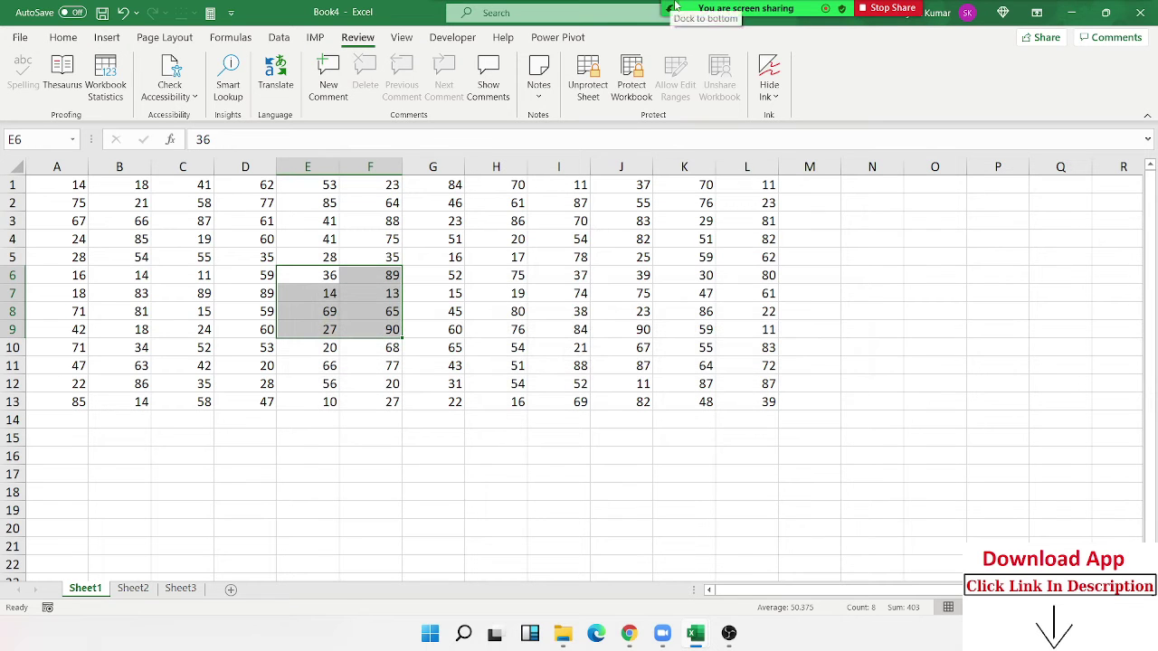
# - View the meeting participants list, then close it
pyautogui.moveTo(665, 11)
pyautogui.click(647, 31)
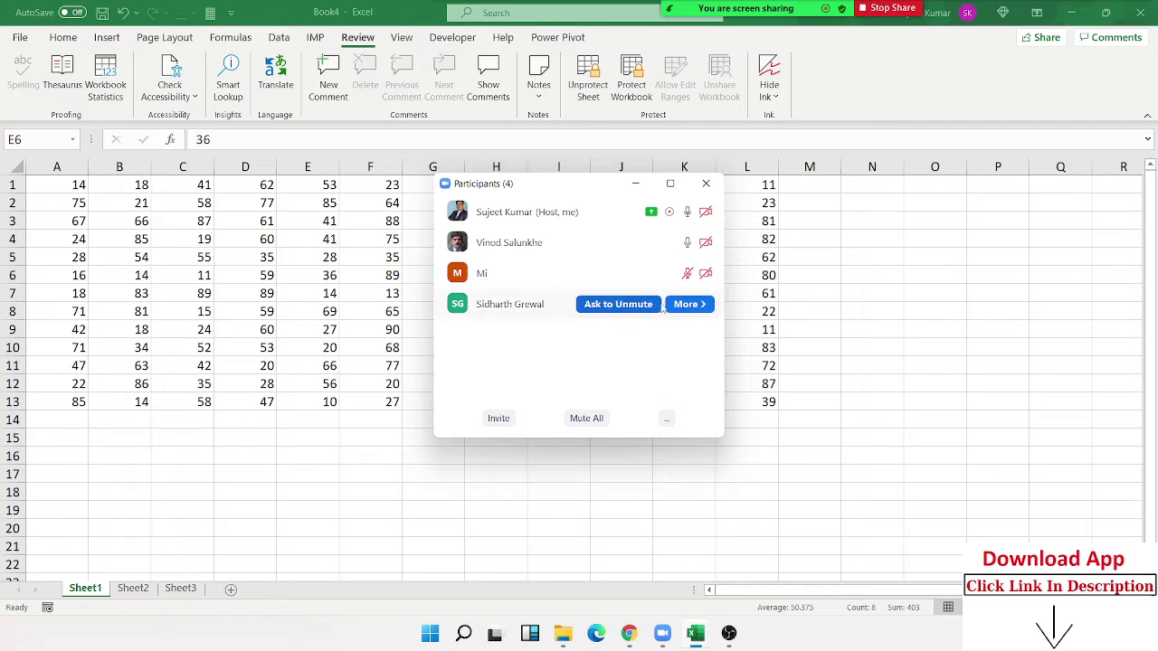
pyautogui.click(705, 184)
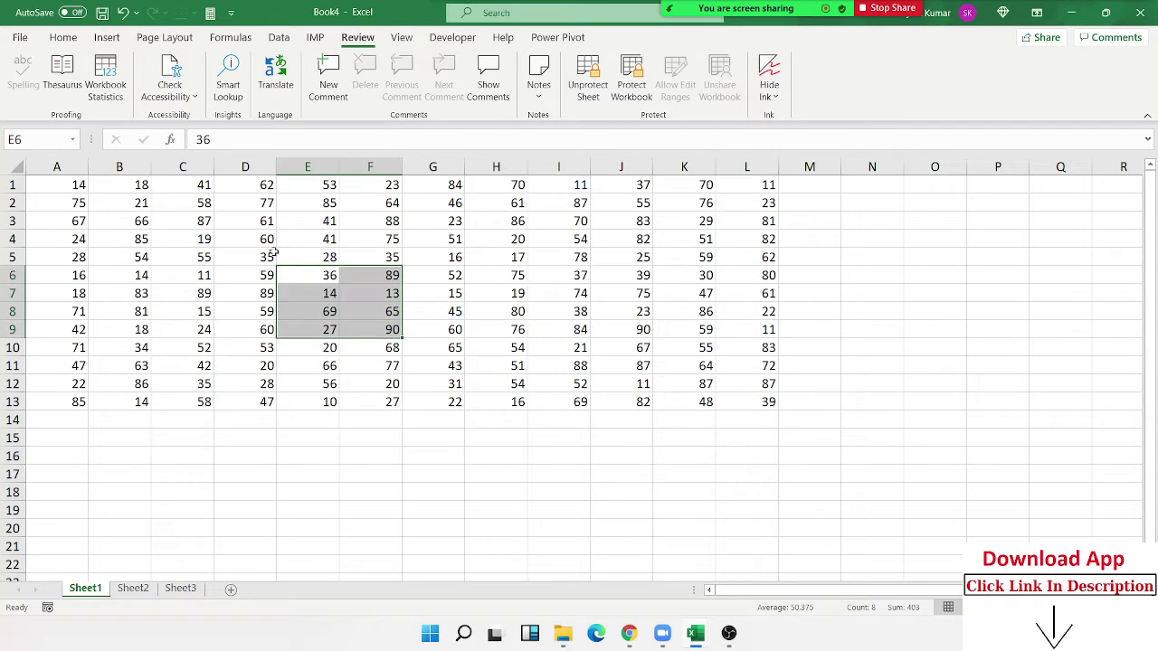
# - Copy the block C3:H9 into Sheet2 at C7, then return to Sheet1
pyautogui.moveTo(206, 220); pyautogui.dragTo(492, 334)
pyautogui.hotkey('ctrl', 'c')
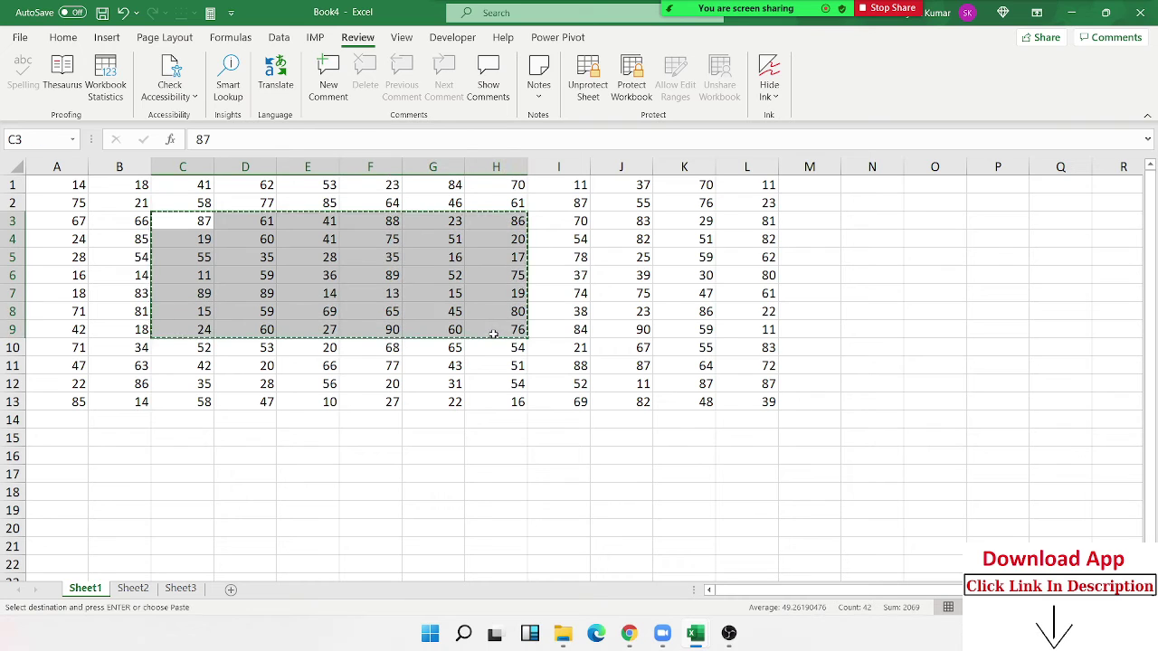
pyautogui.click(134, 589)
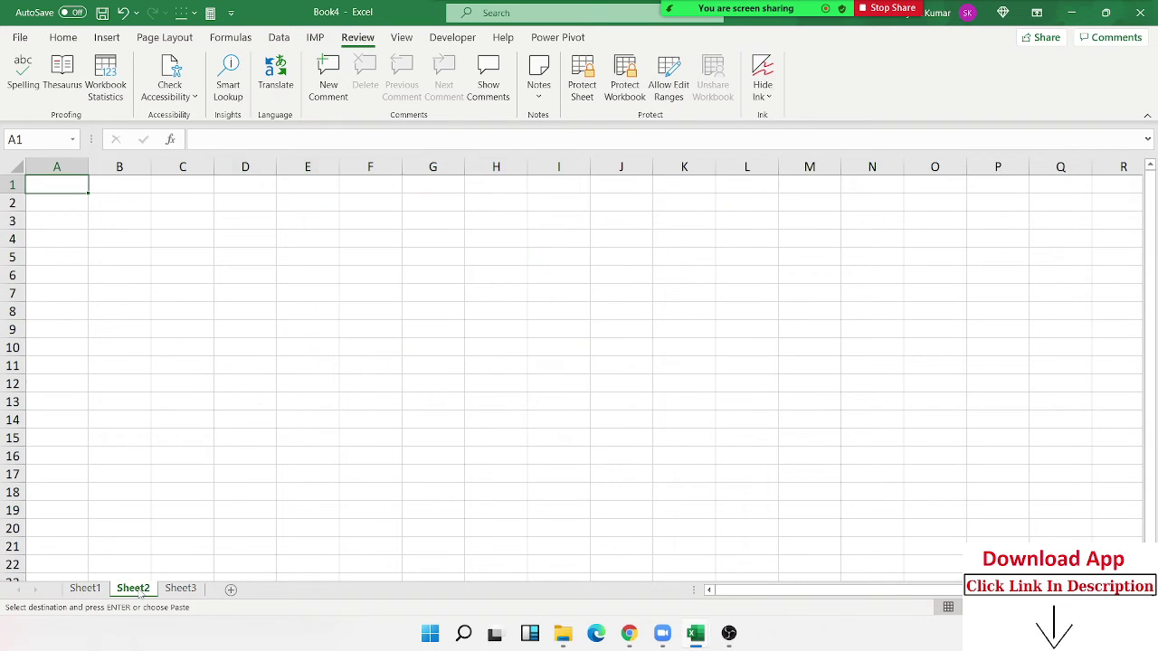
pyautogui.click(193, 295)
pyautogui.hotkey('ctrl', 'v')
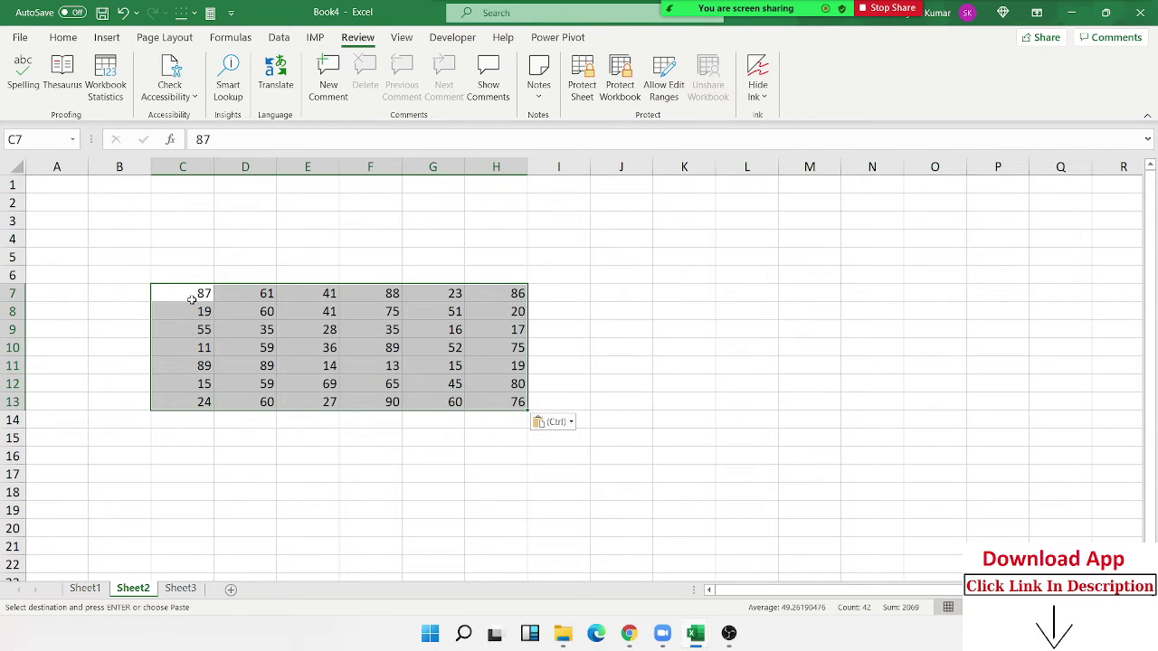
pyautogui.click(83, 588)
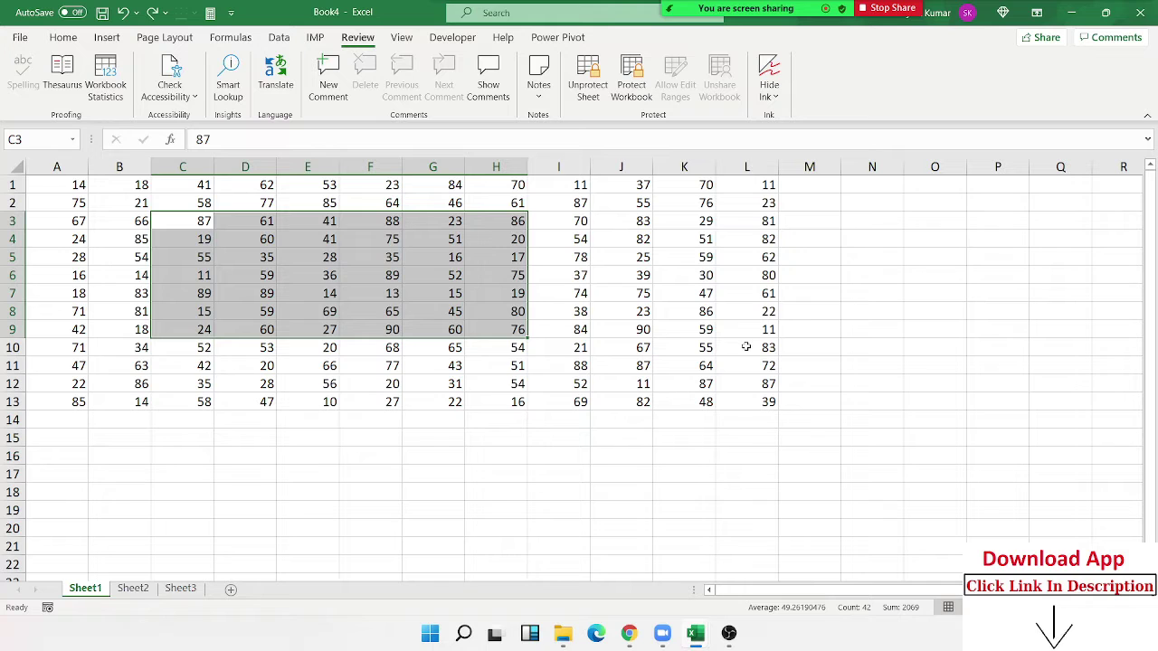
# - Mute all meeting participants from the participants list
pyautogui.click(674, 19)
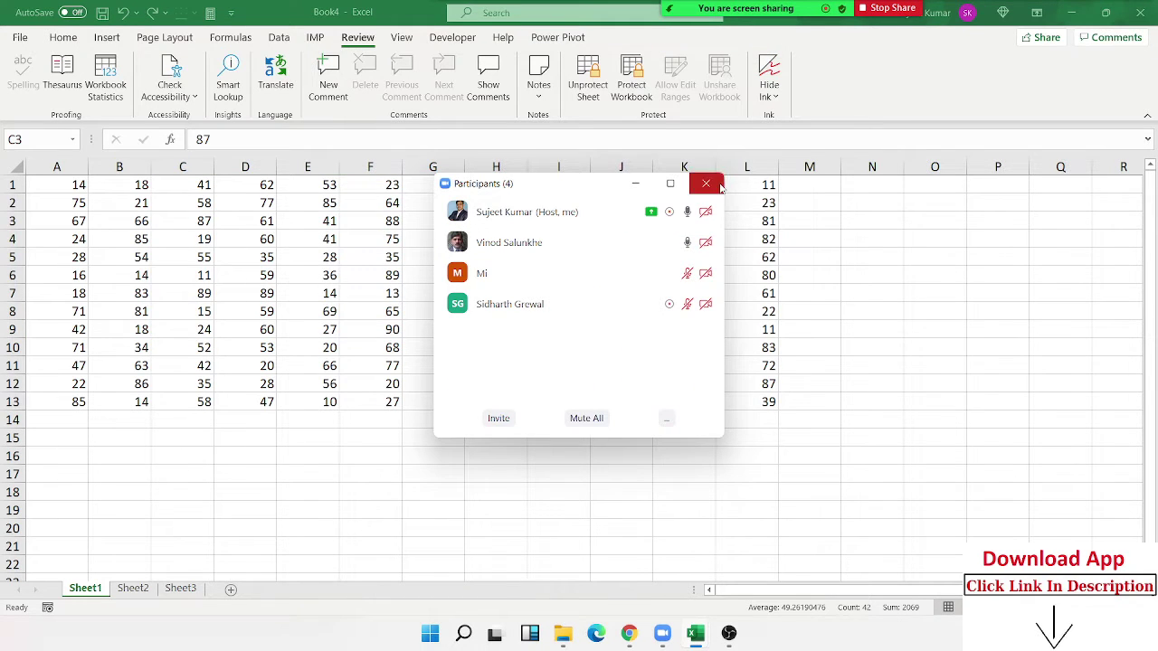
pyautogui.click(590, 419)
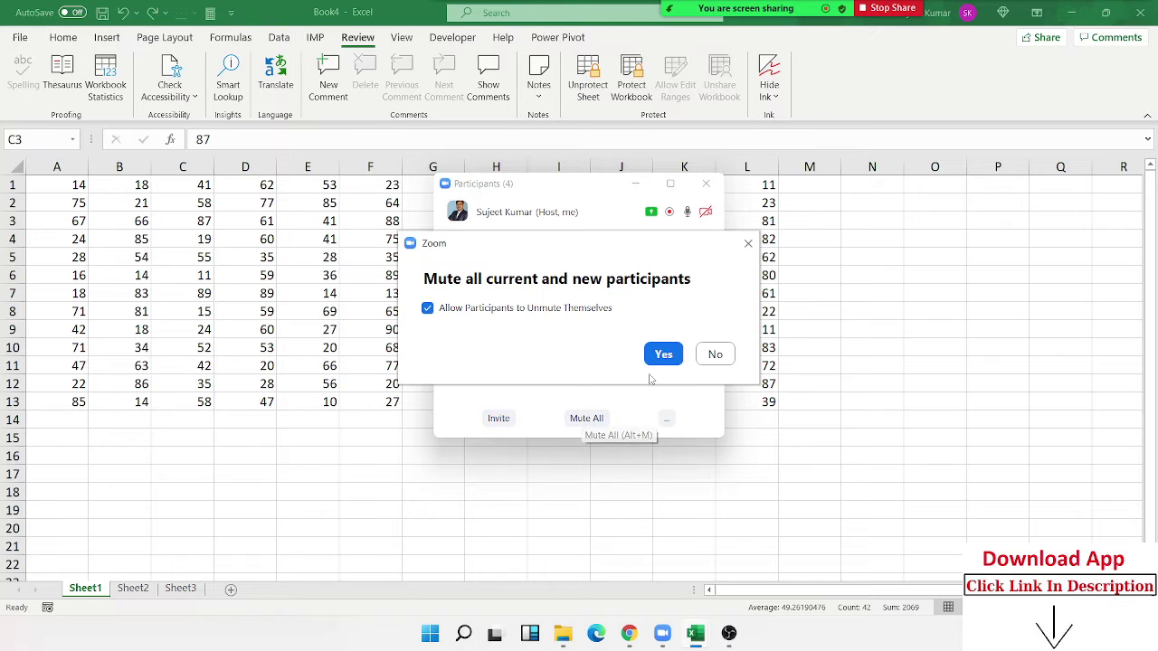
pyautogui.click(663, 354)
pyautogui.click(707, 186)
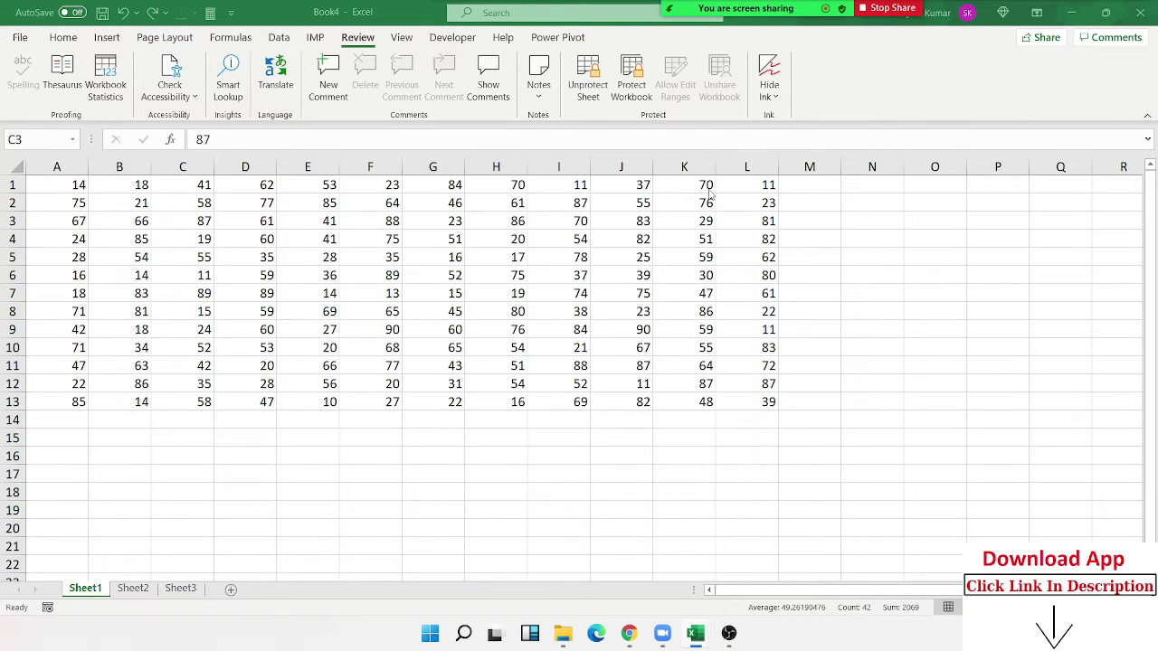
# - Select the block A4:L13, then deselect it, ending on empty cell F18
pyautogui.click(845, 308)
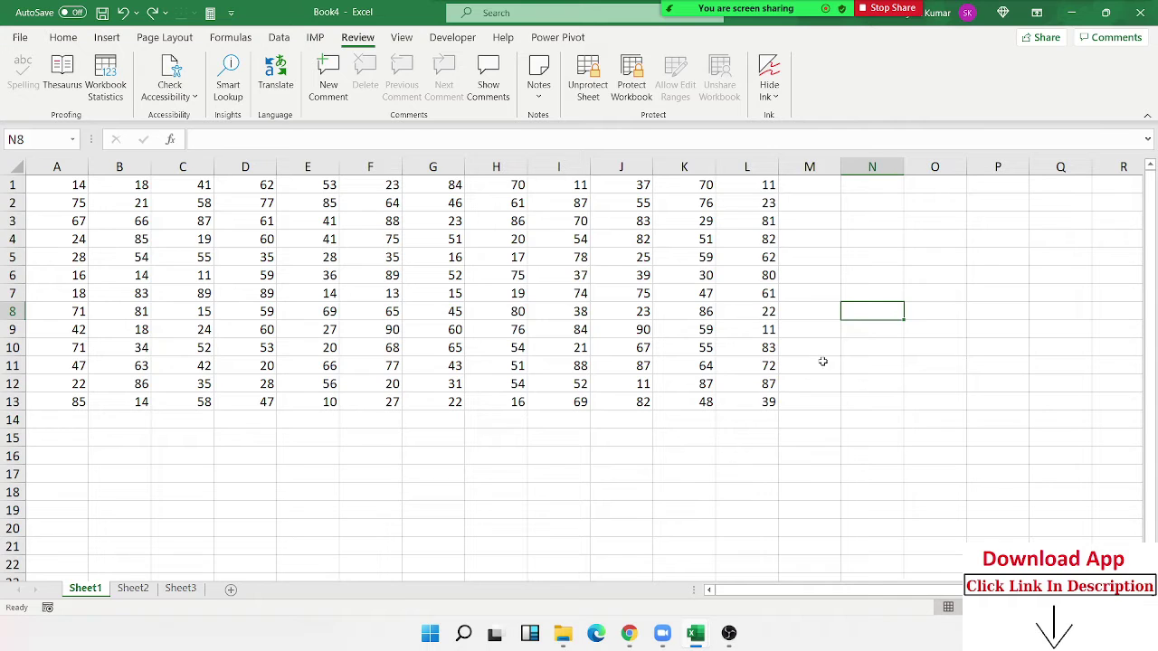
pyautogui.moveTo(764, 408); pyautogui.dragTo(51, 242)
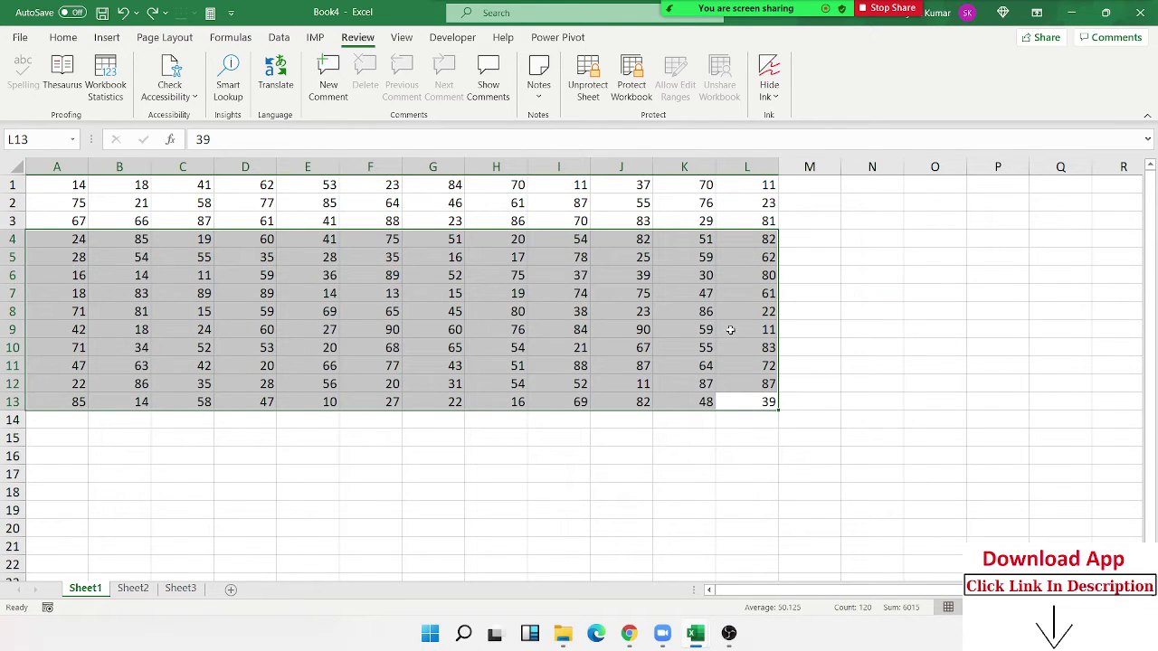
pyautogui.click(792, 317)
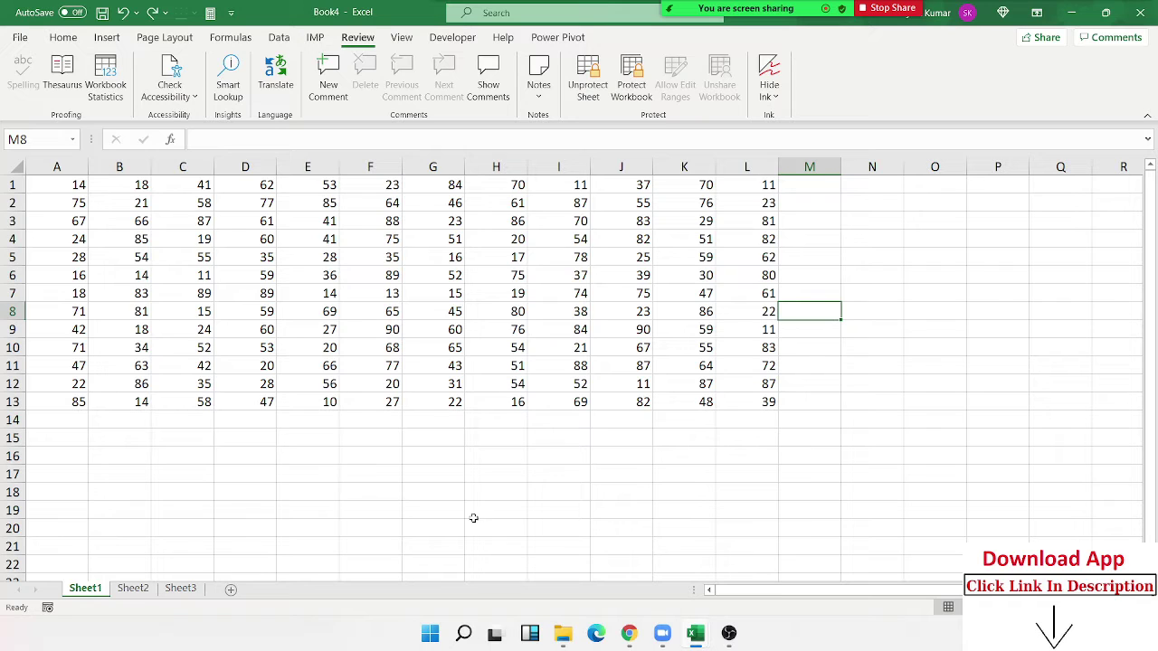
pyautogui.click(390, 497)
# - Unprotect Sheet1 by entering the sheet password
pyautogui.rightClick(95, 578)
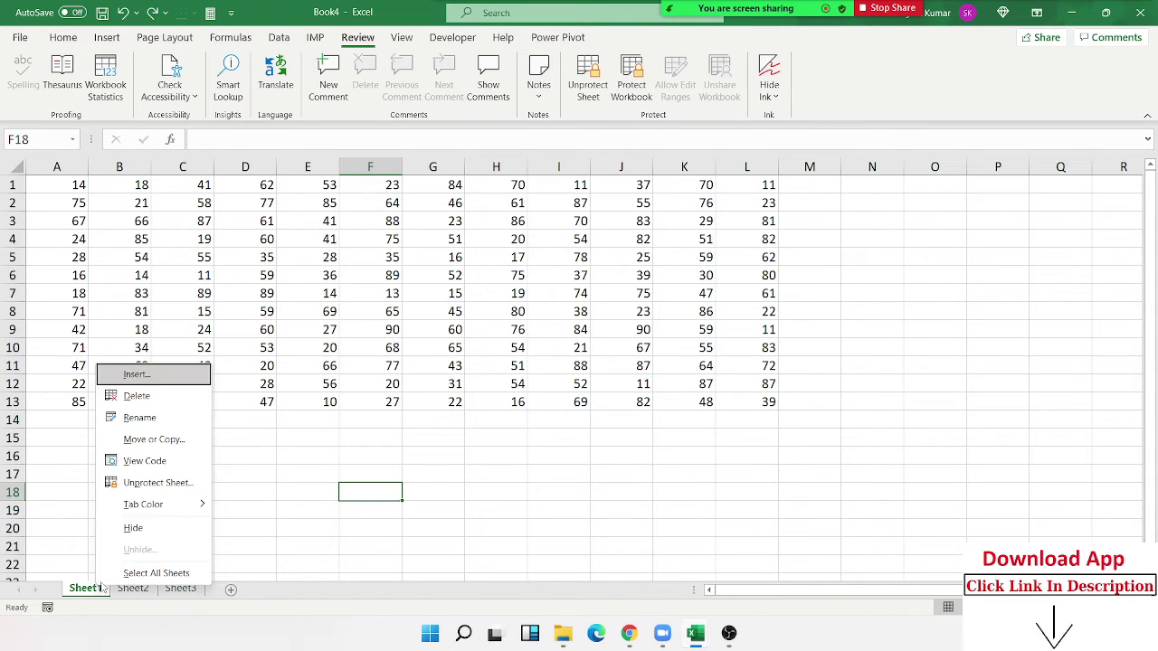
pyautogui.click(151, 484)
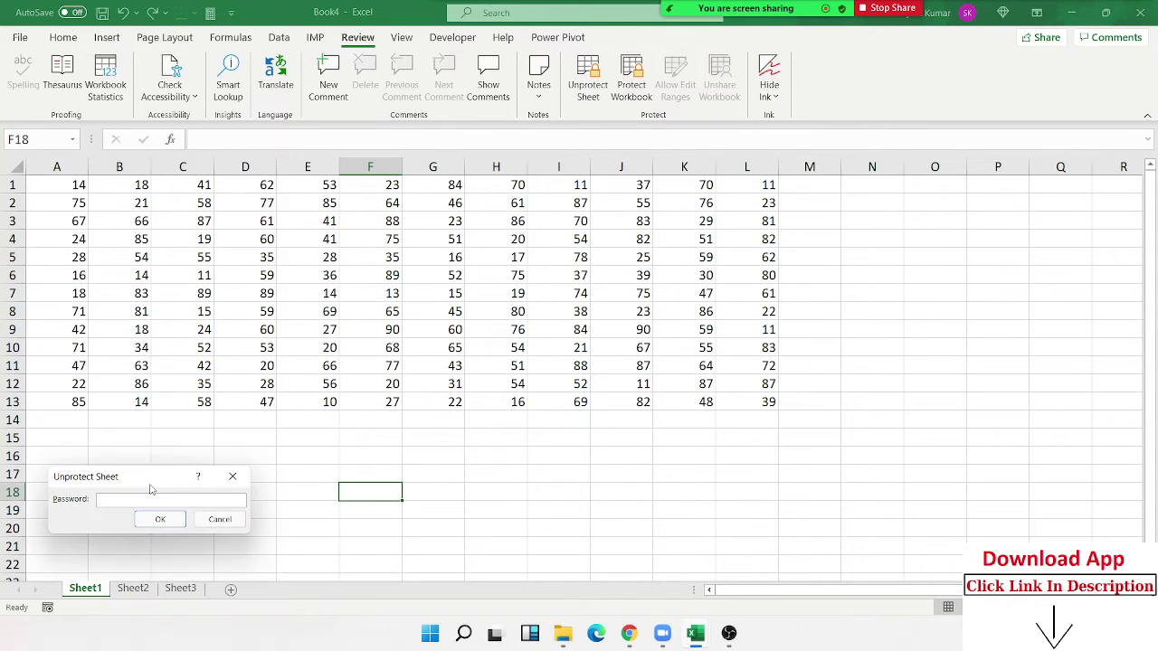
pyautogui.press('Return')
# - Protect Sheet1 again with Format cells allowed
pyautogui.rightClick(91, 576)
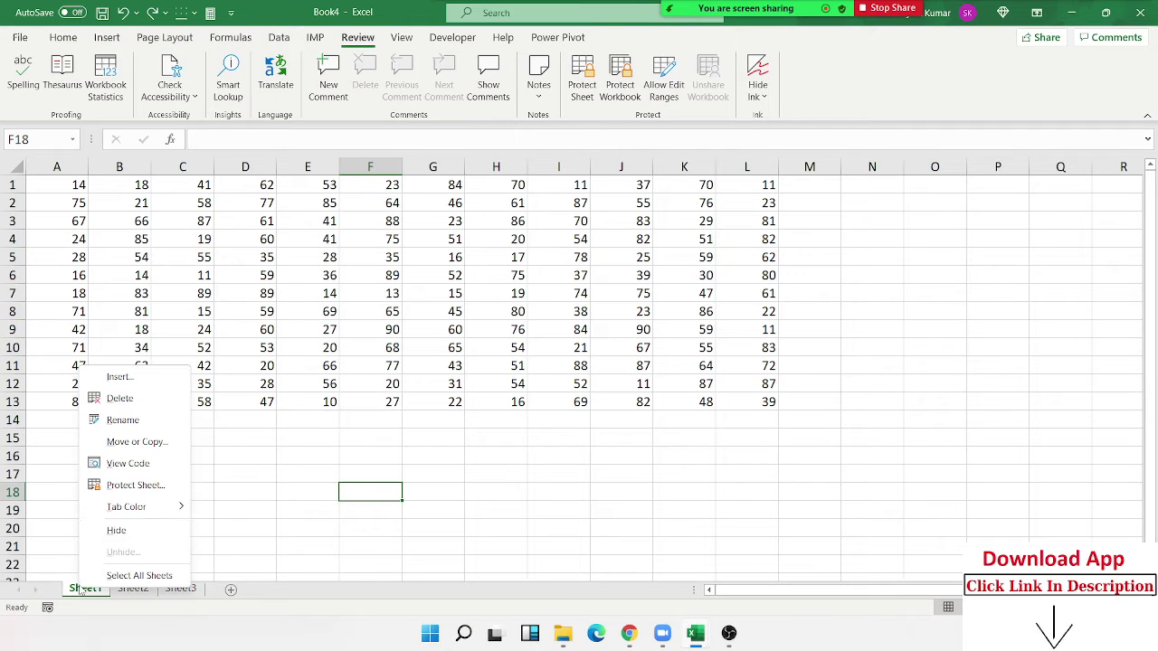
pyautogui.click(131, 485)
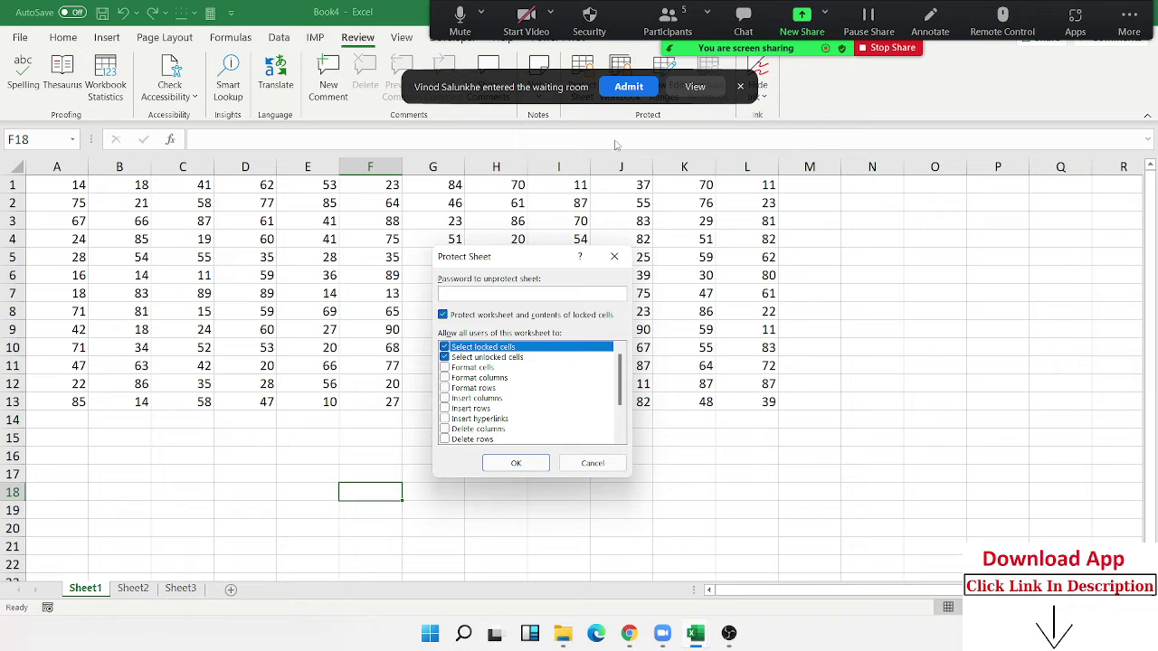
pyautogui.click(628, 87)
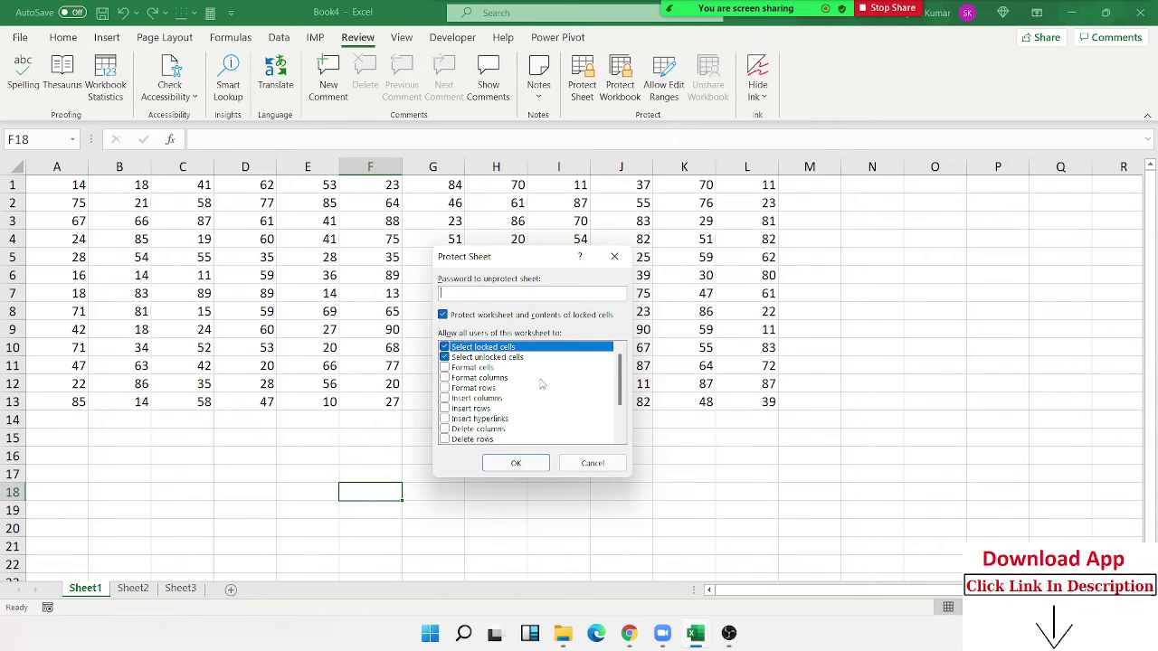
pyautogui.click(444, 369)
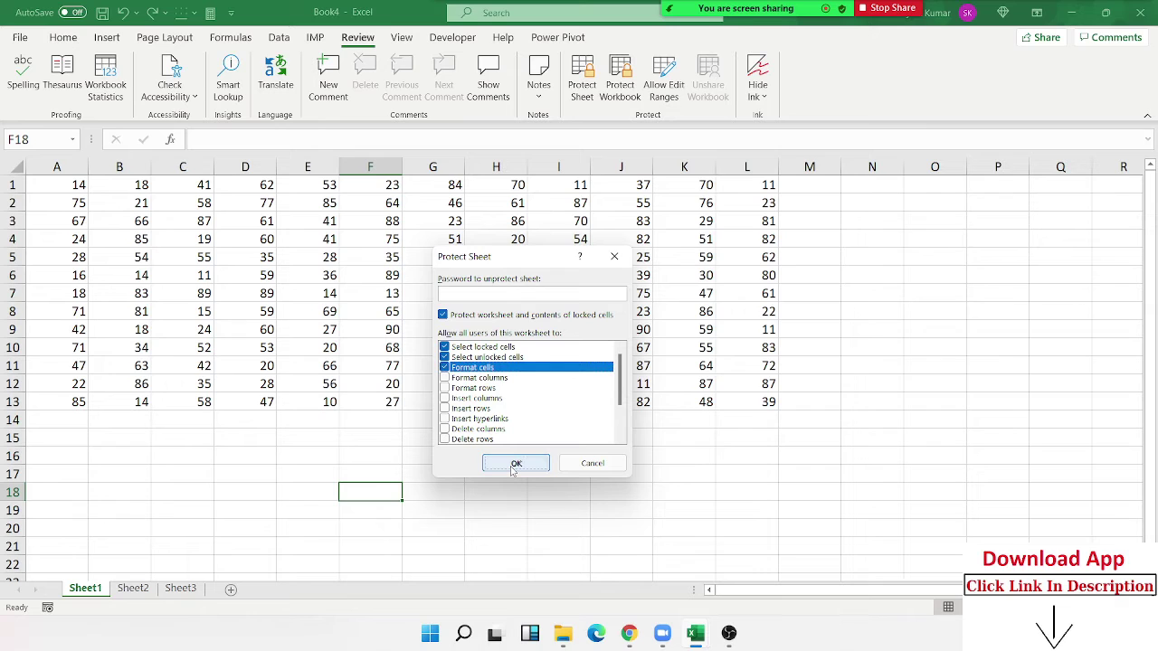
pyautogui.click(515, 463)
# - Give cell G11 (value 43) a yellow fill from the Home tab, then select D8
pyautogui.click(442, 362)
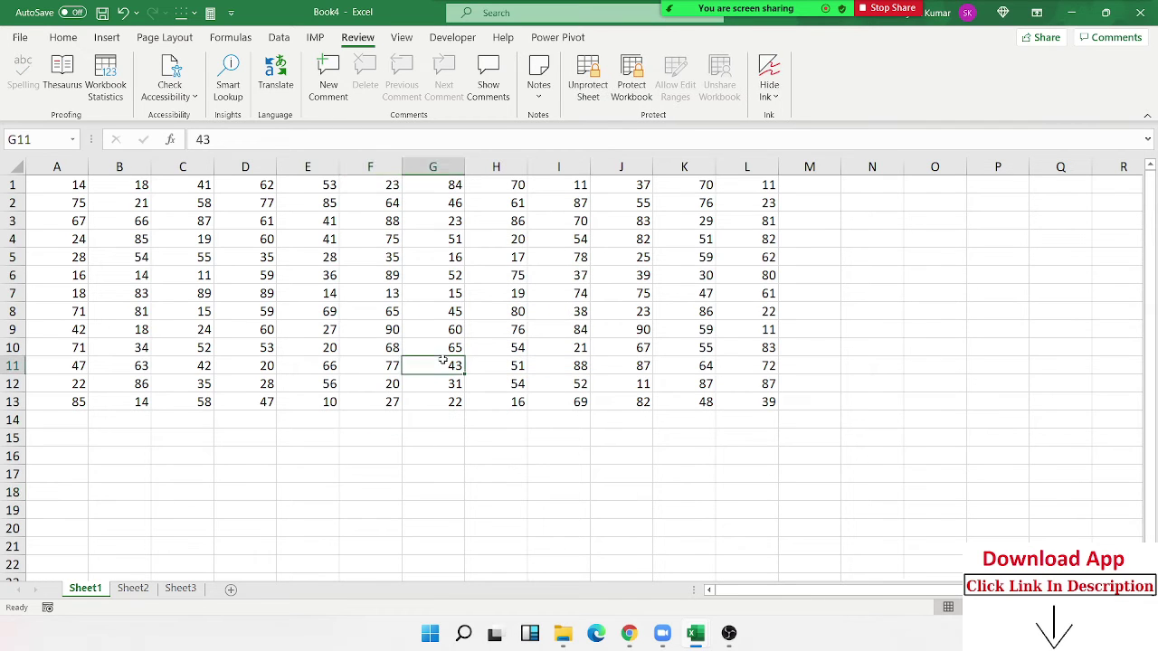
pyautogui.click(585, 357)
pyautogui.click(64, 37)
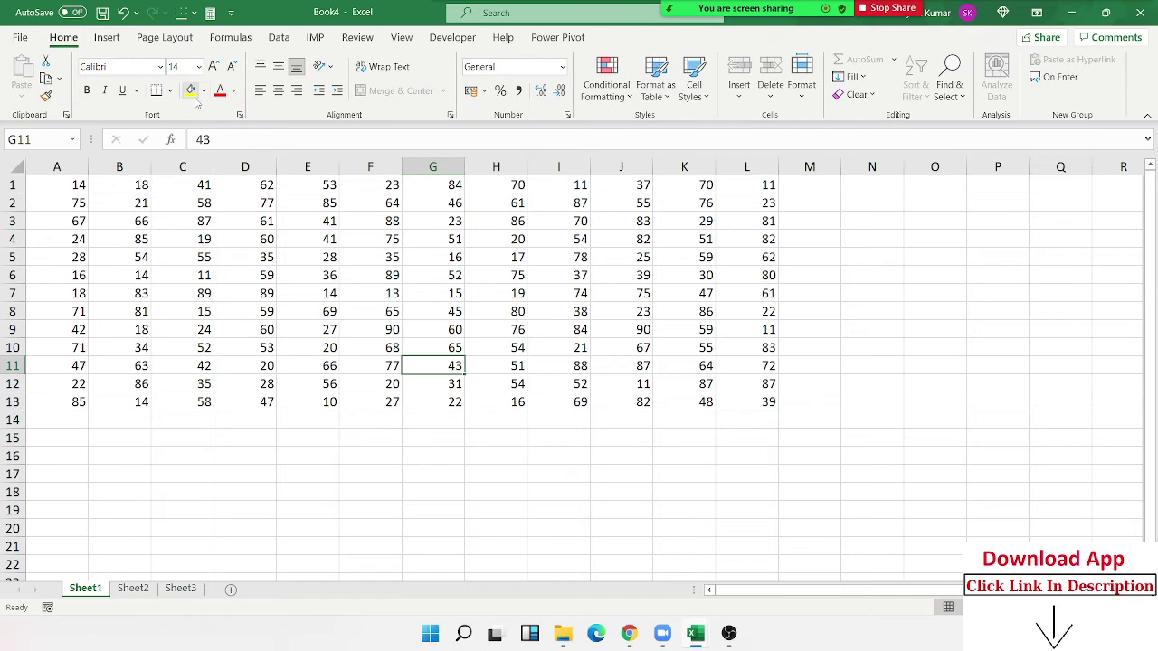
pyautogui.click(191, 91)
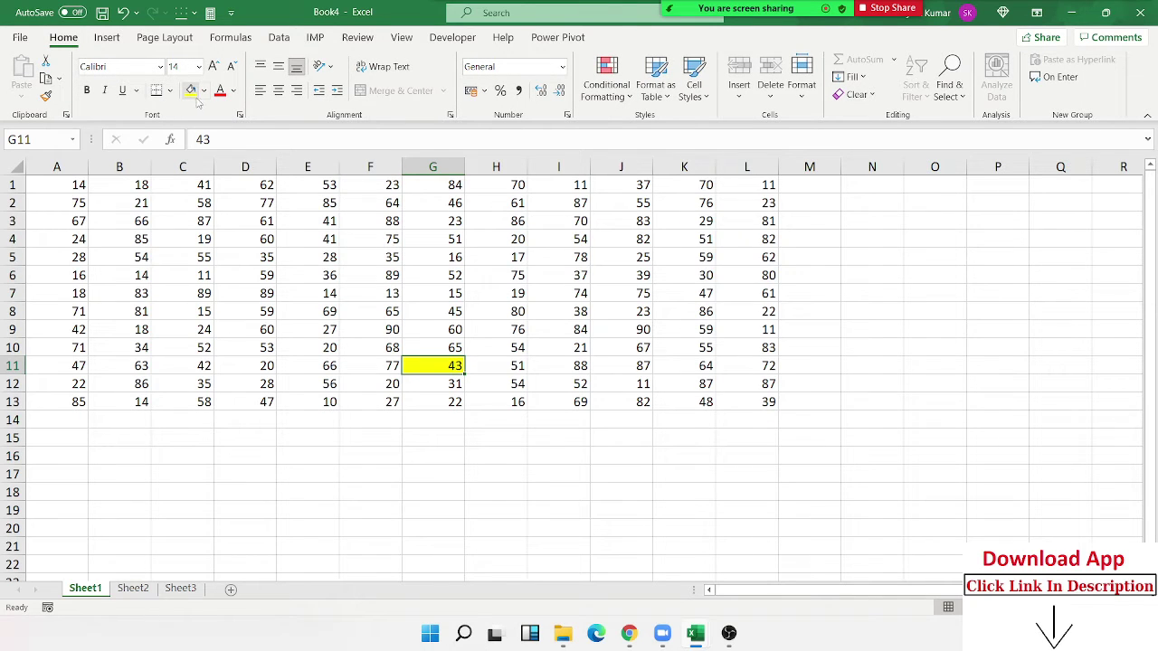
pyautogui.click(230, 307)
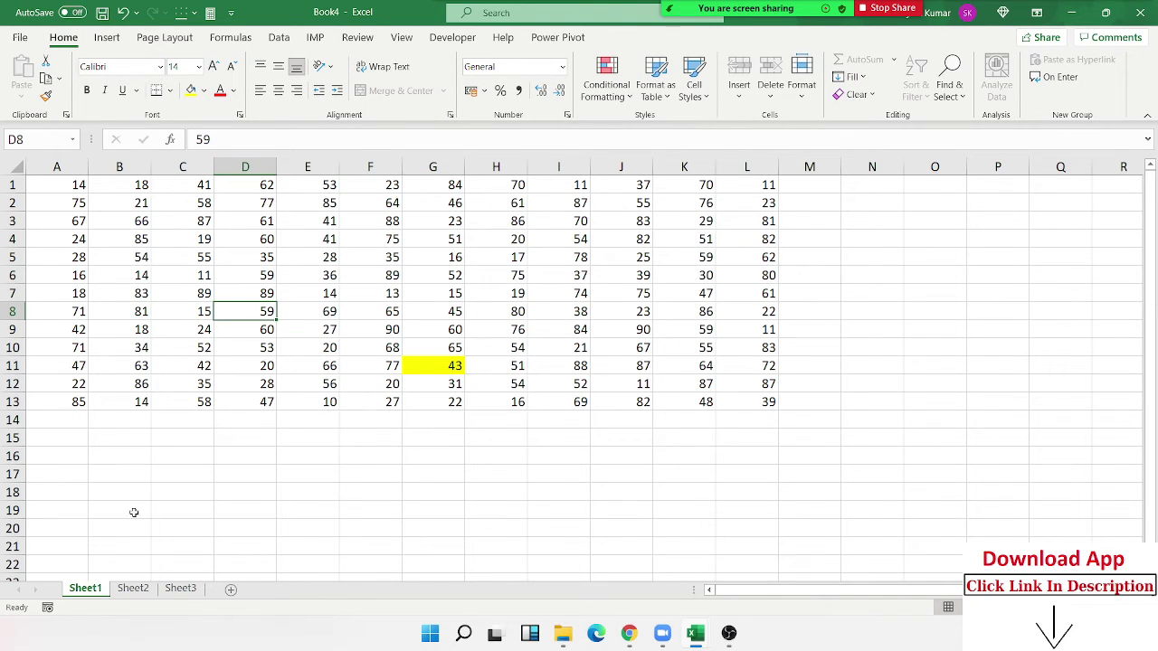
# - Unprotect Sheet1 from its tab menu and reopen the tab's options
pyautogui.rightClick(100, 588)
pyautogui.click(135, 487)
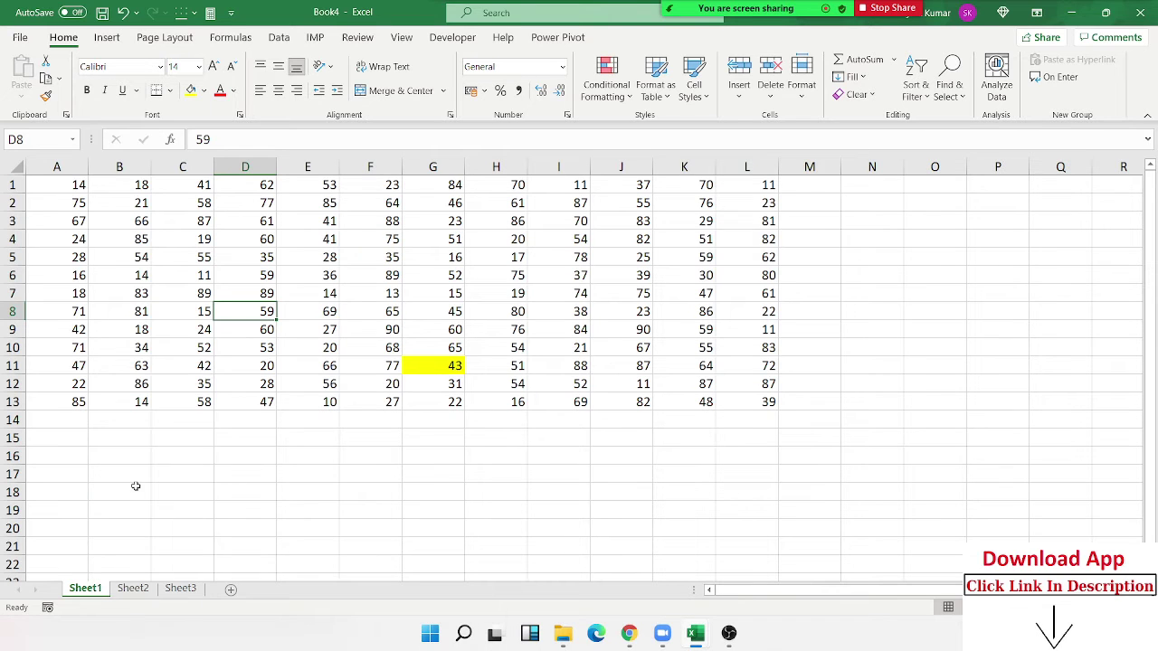
pyautogui.rightClick(96, 588)
pyautogui.click(122, 487)
pyautogui.click(37, 479)
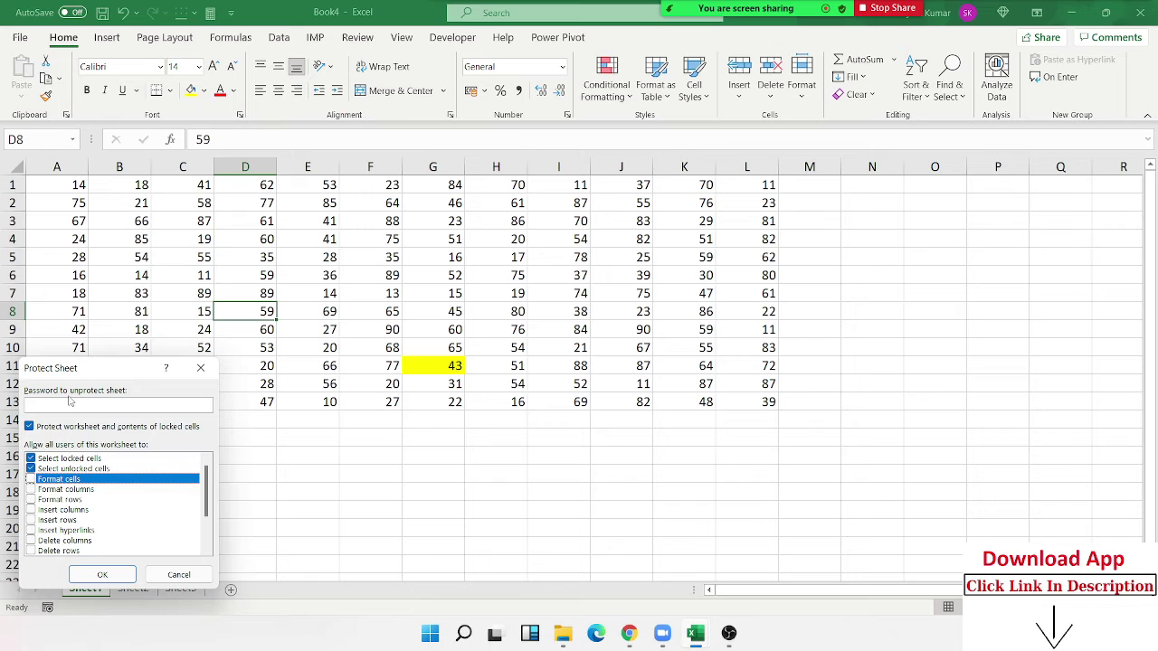
pyautogui.moveTo(83, 369); pyautogui.dragTo(504, 311)
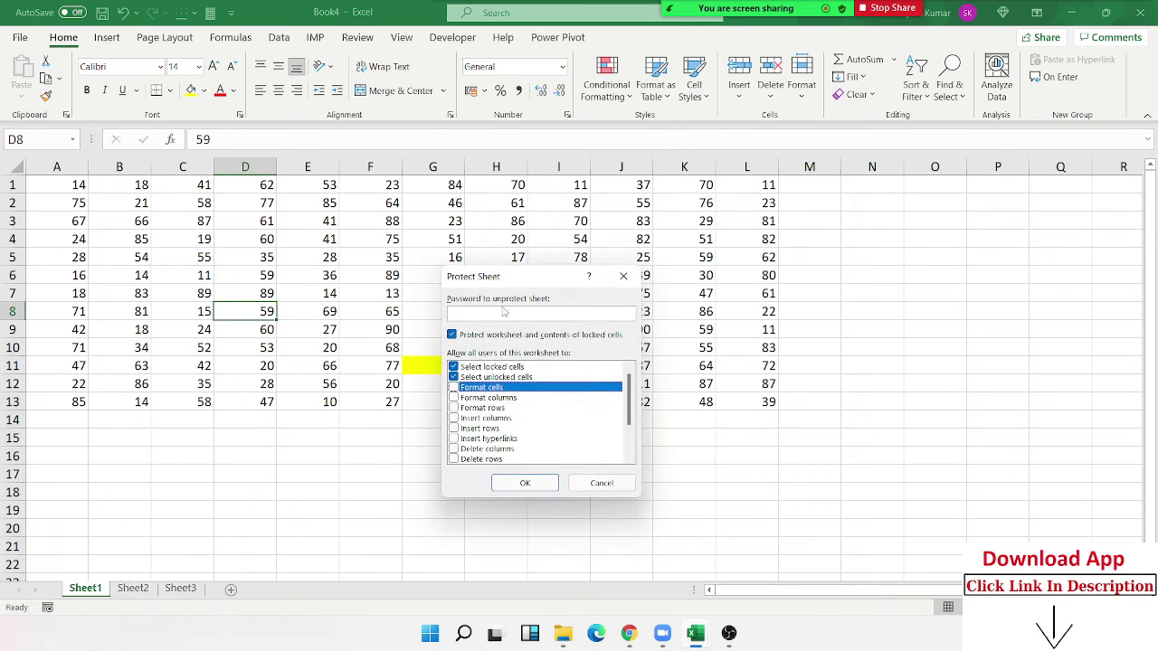
pyautogui.moveTo(631, 399)
pyautogui.mouseDown()
pyautogui.moveTo(631, 428)
pyautogui.moveTo(633, 382)
pyautogui.mouseUp()
pyautogui.moveTo(472, 275); pyautogui.dragTo(352, 315)
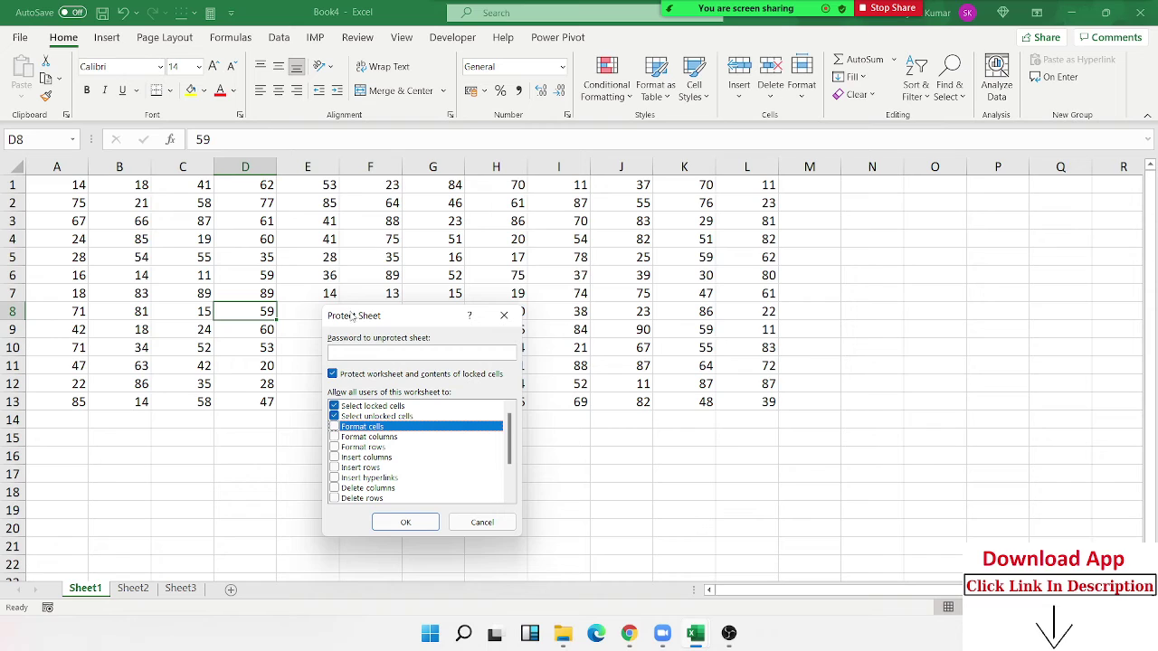
pyautogui.click(334, 416)
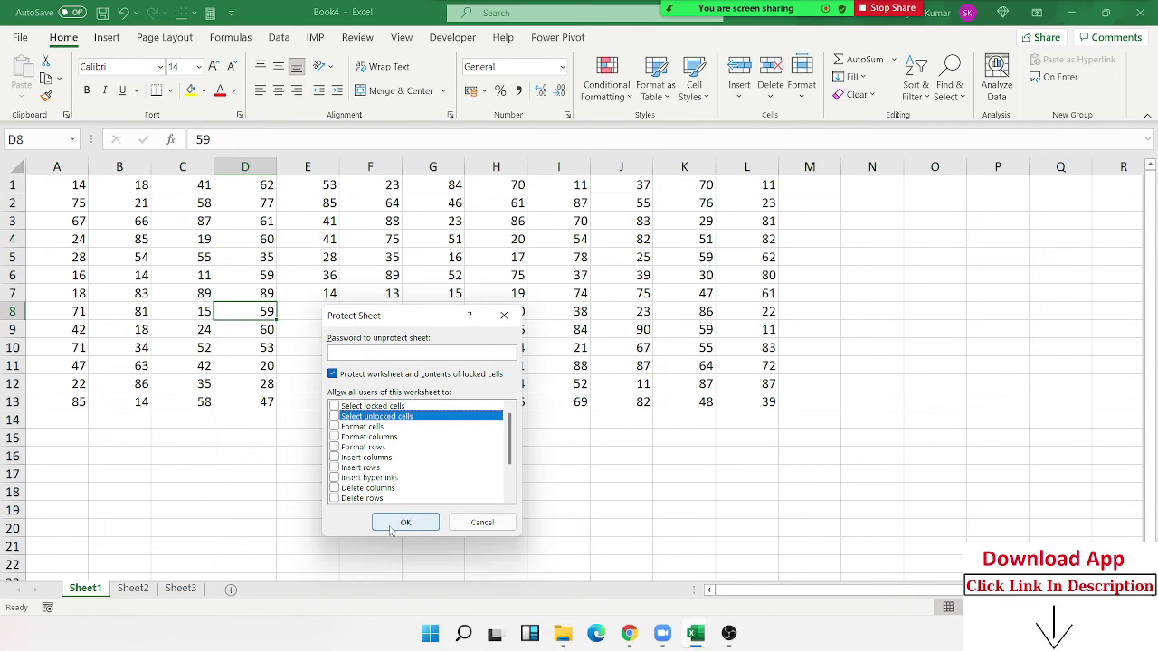
pyautogui.click(478, 525)
pyautogui.click(876, 335)
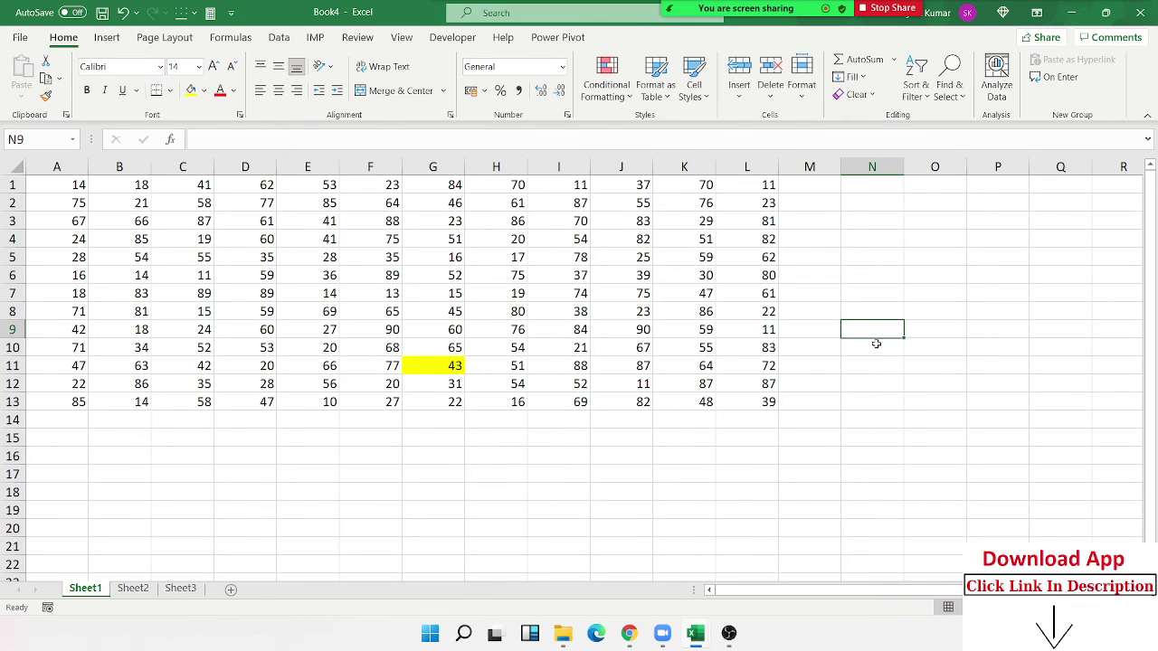
# - Protect Sheet1 with Select locked/unlocked cells and Format cells unticked, then copy cell N9
pyautogui.rightClick(96, 593)
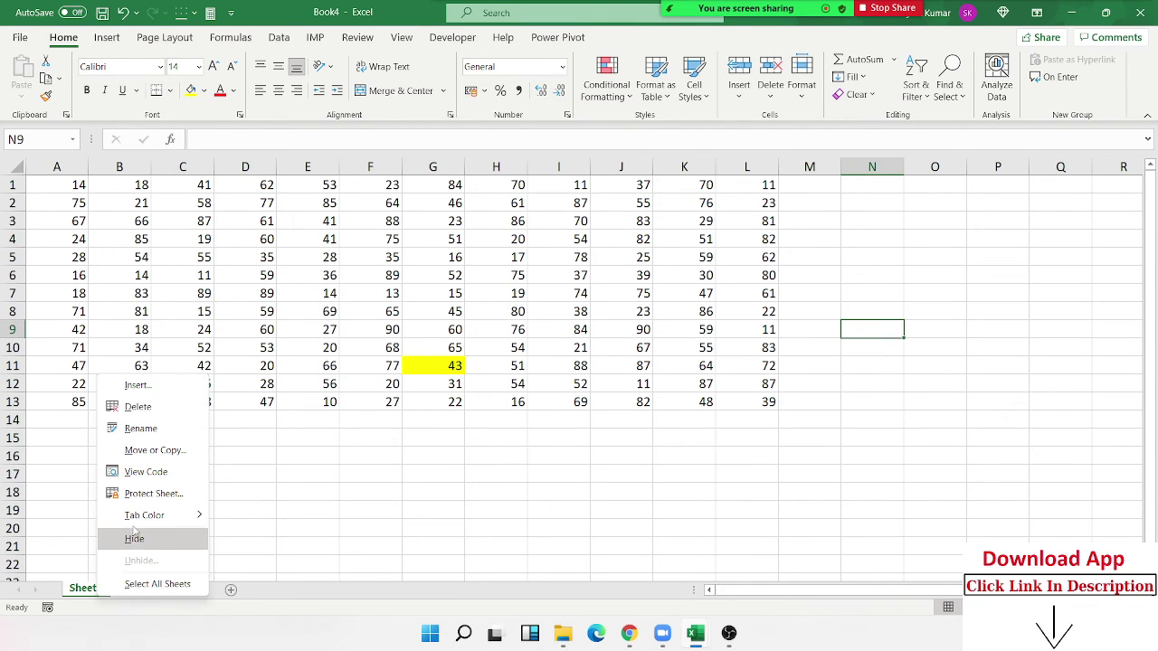
pyautogui.click(134, 493)
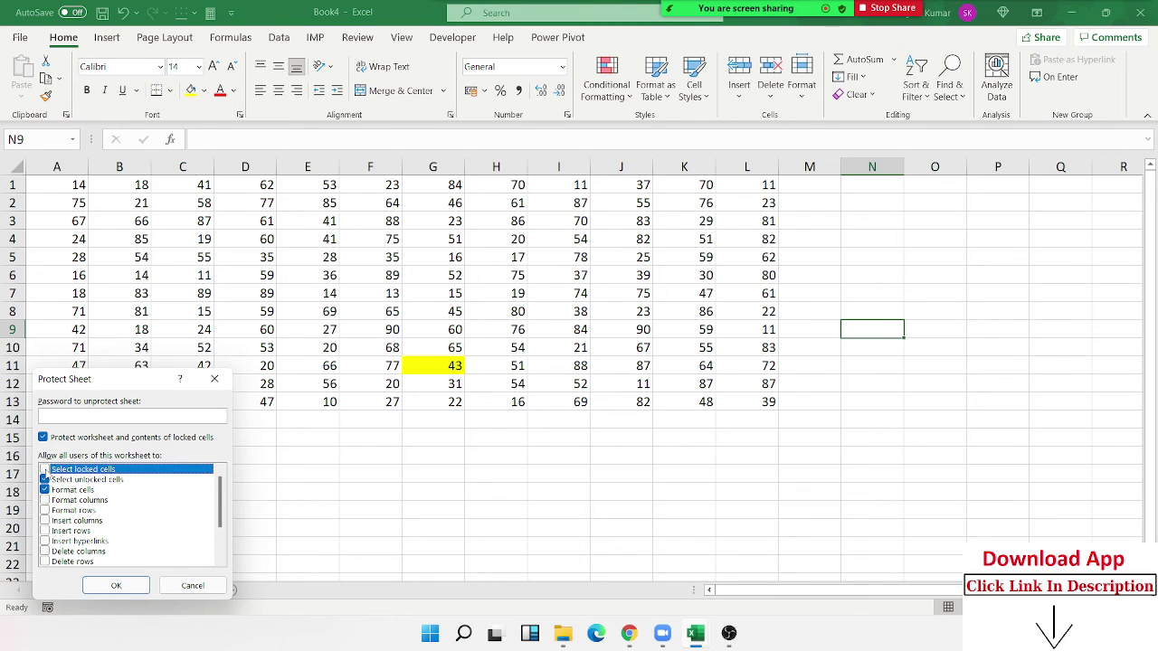
pyautogui.click(44, 479)
pyautogui.click(45, 489)
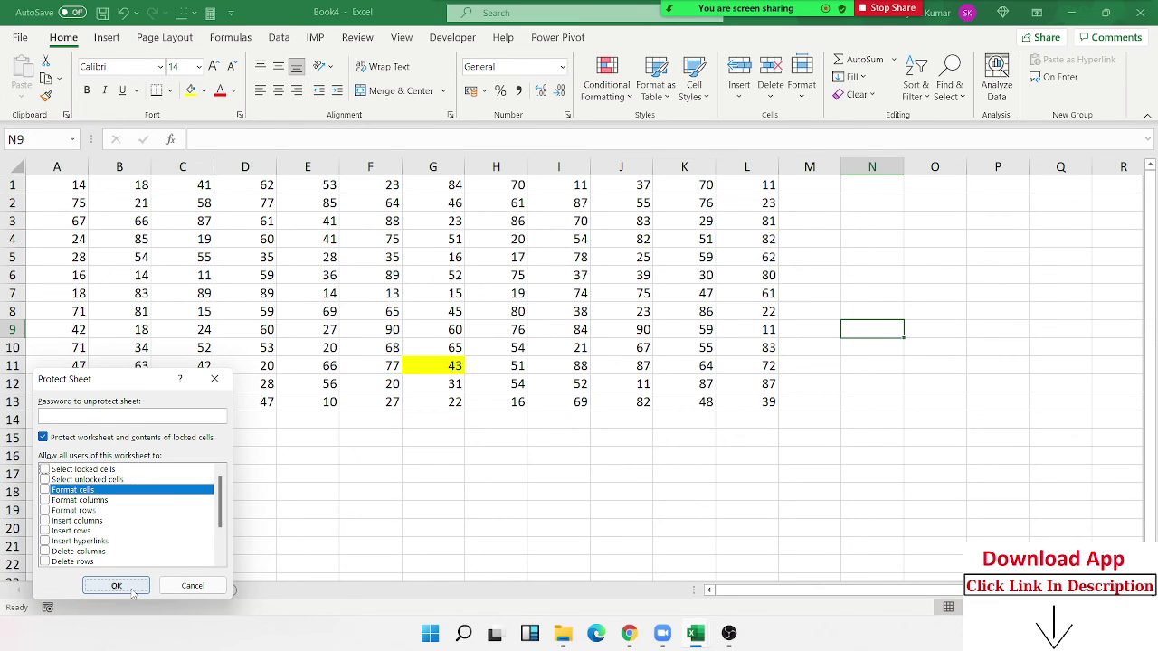
pyautogui.click(116, 586)
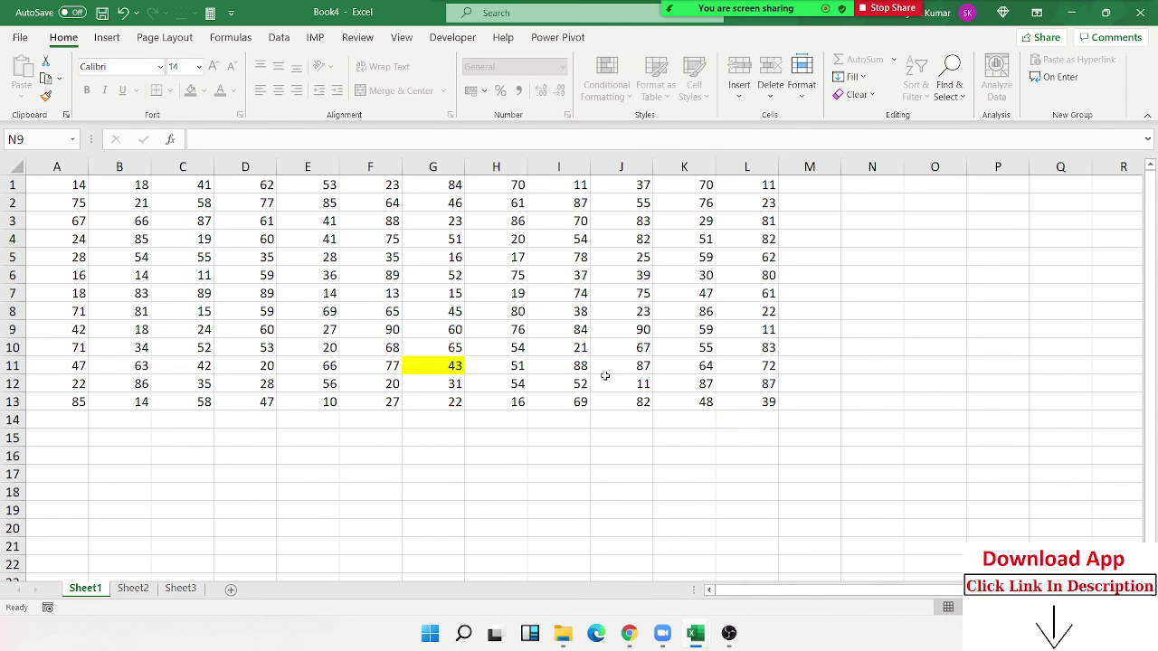
pyautogui.hotkey('ctrl', 'c')
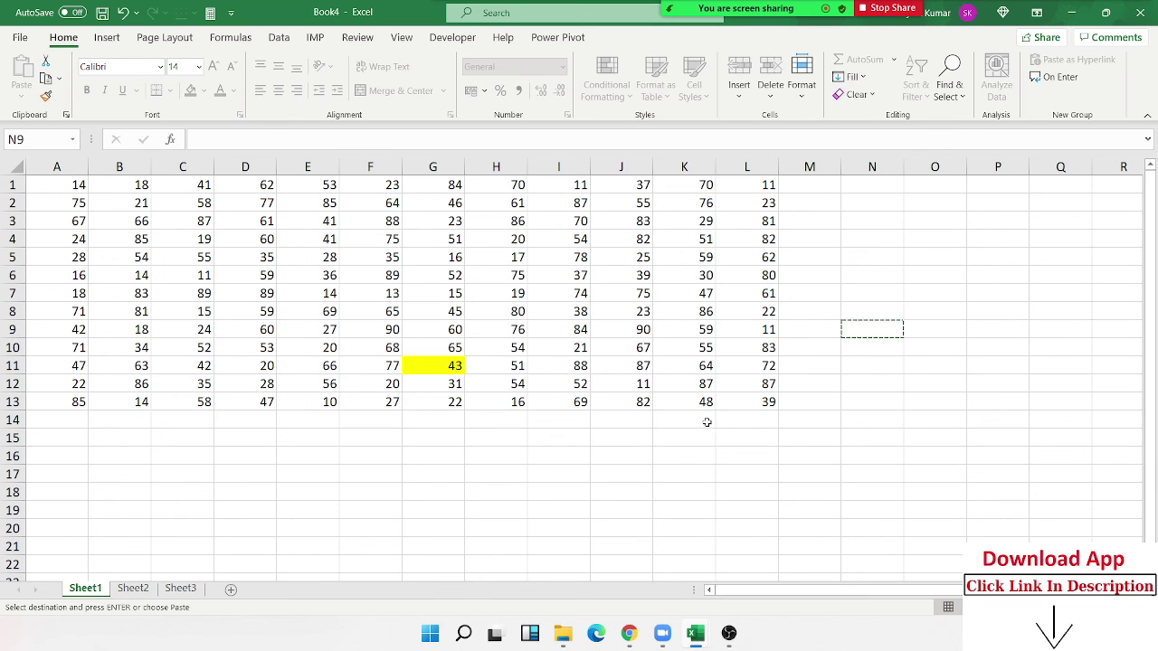